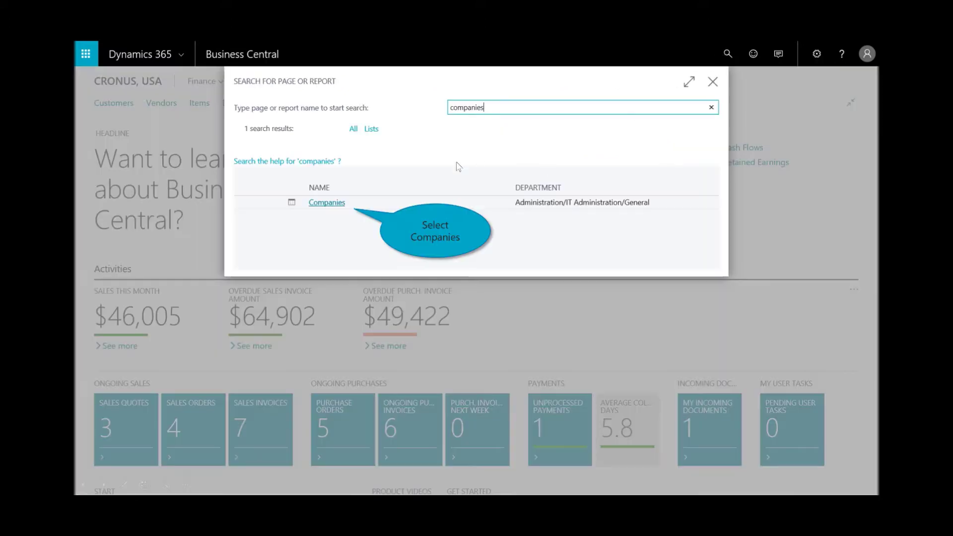
Create the company 'CRONUS, USA Subsidiary' with Production - Setup Data Only.
click(319, 204)
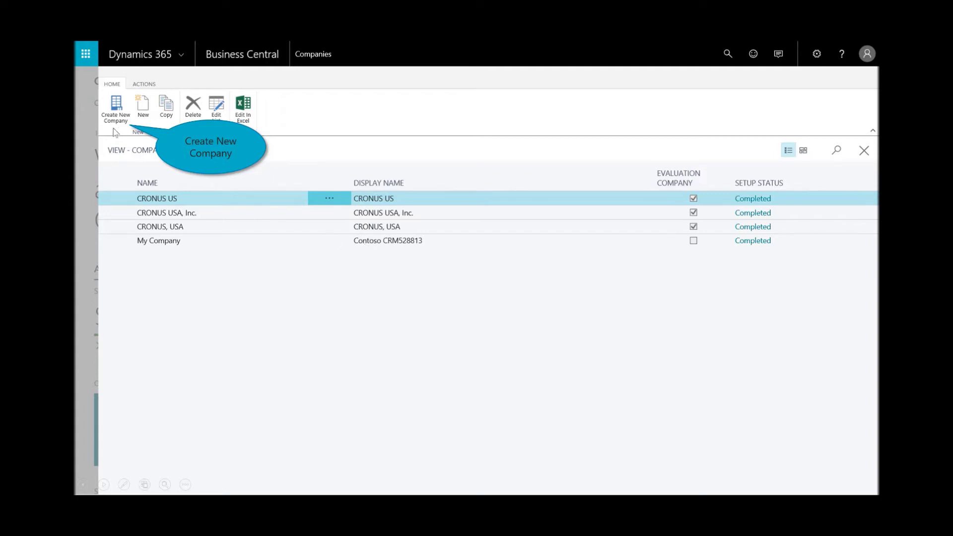
click(116, 109)
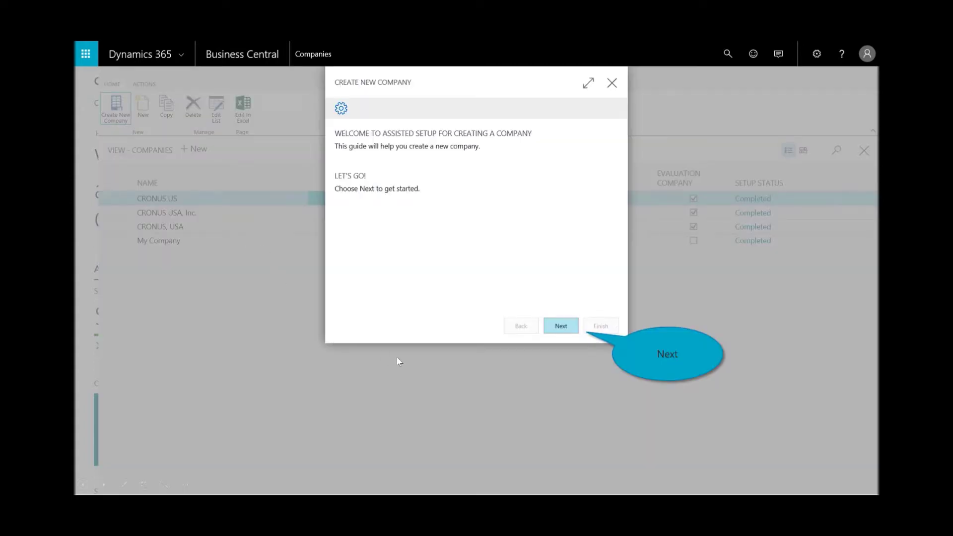
click(569, 330)
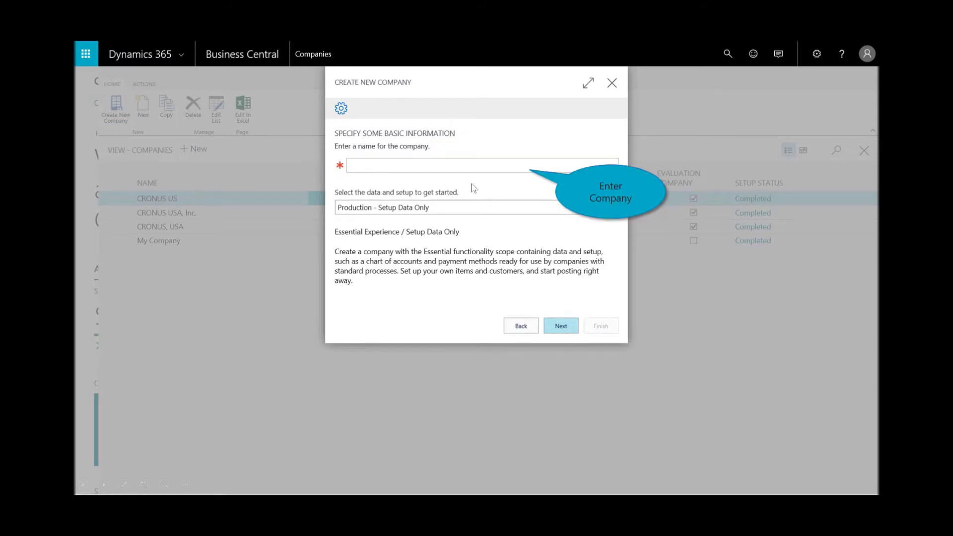
click(448, 171)
text(CRONUS, USA Subsidiary)
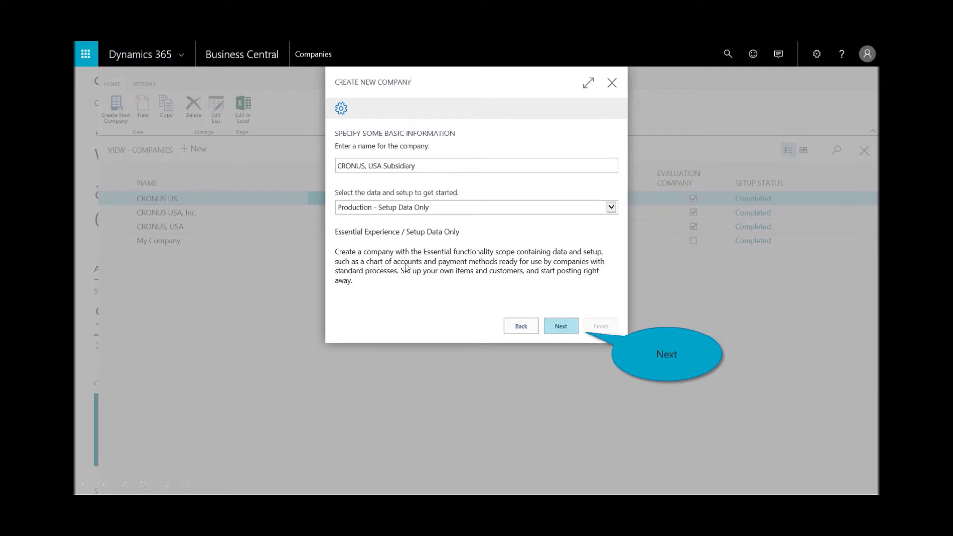
click(562, 329)
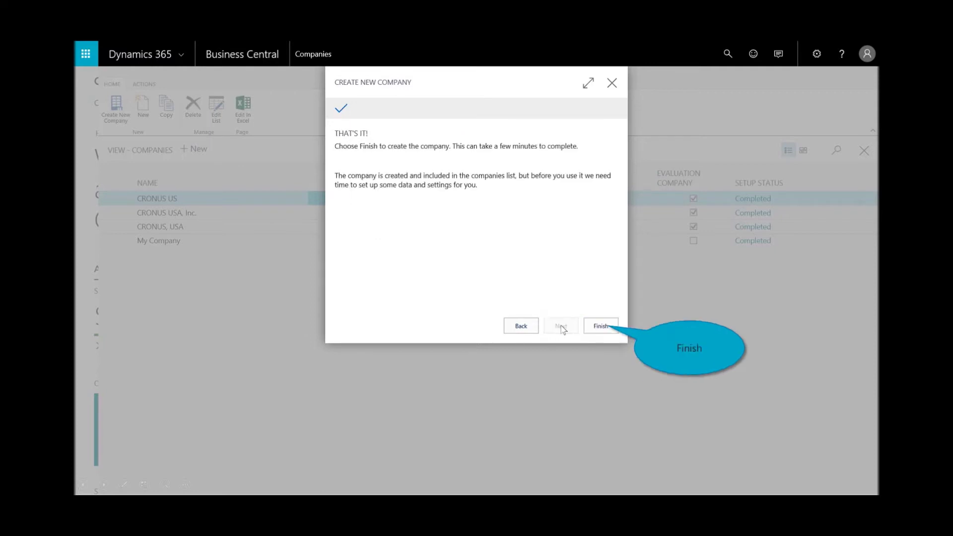
click(598, 328)
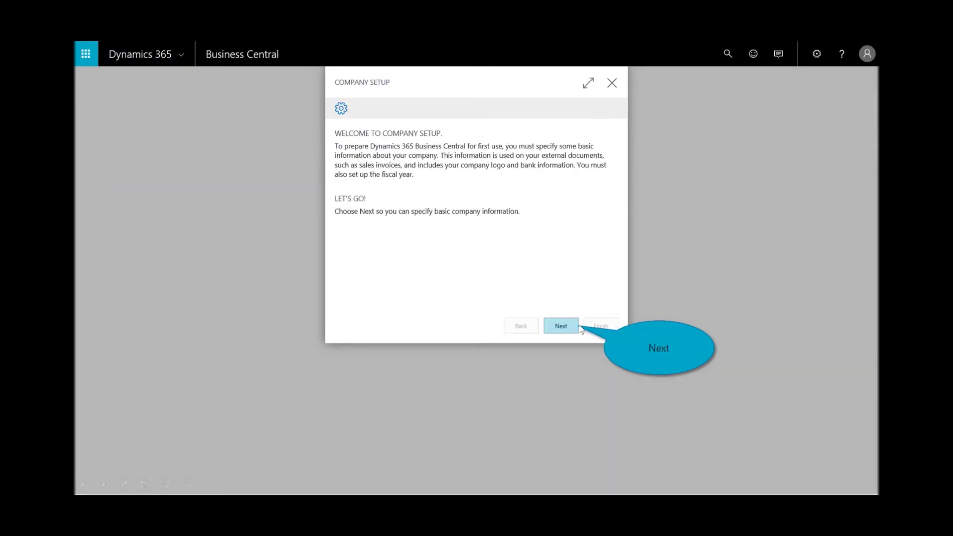
Accept the Denver address, contact details and bank feed service pages in Company Setup.
click(562, 329)
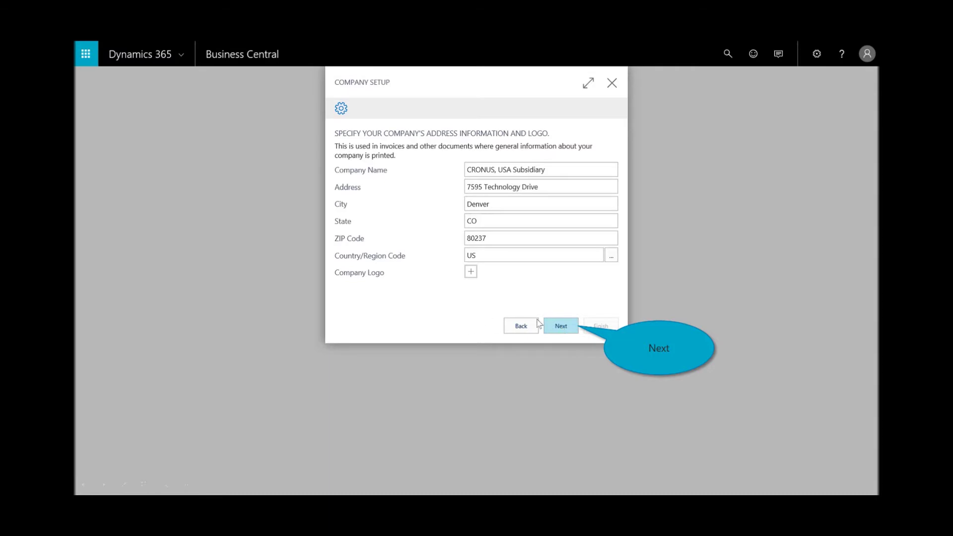
click(569, 328)
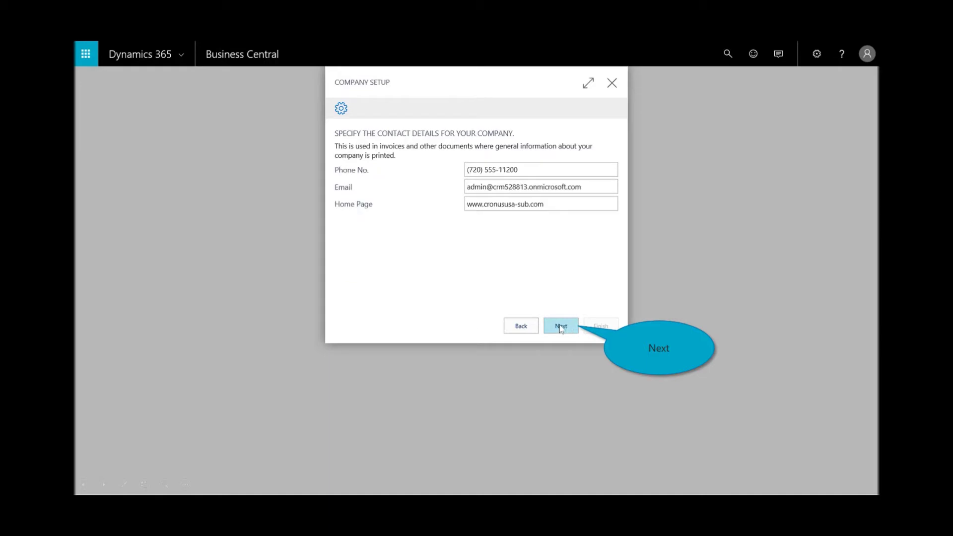
click(566, 328)
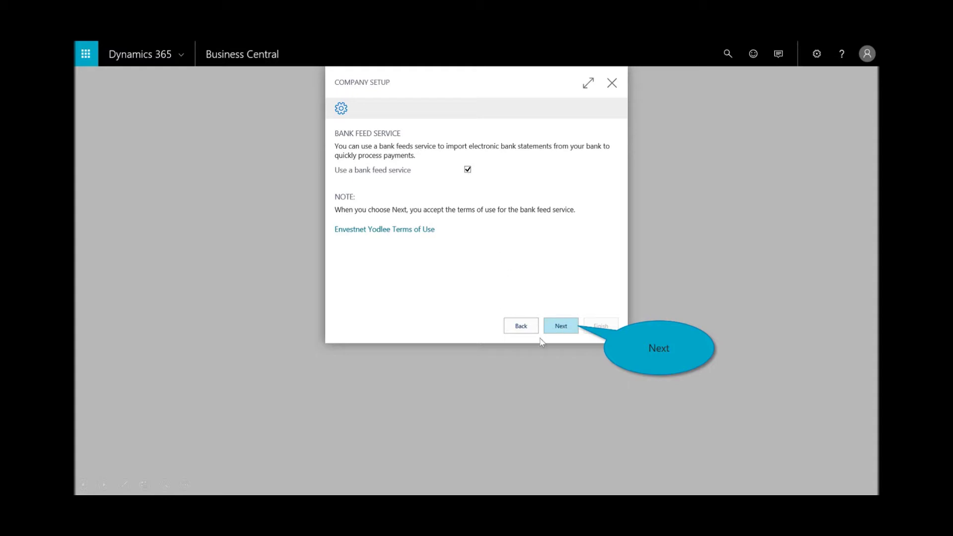
click(560, 327)
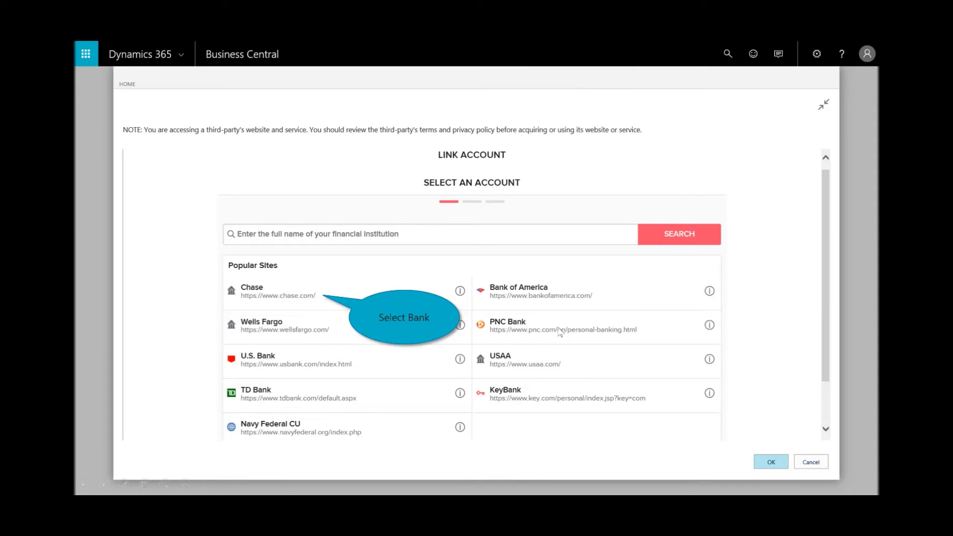
Choose Chase for bank linking, then cancel so setup moves on to the fiscal year.
click(292, 287)
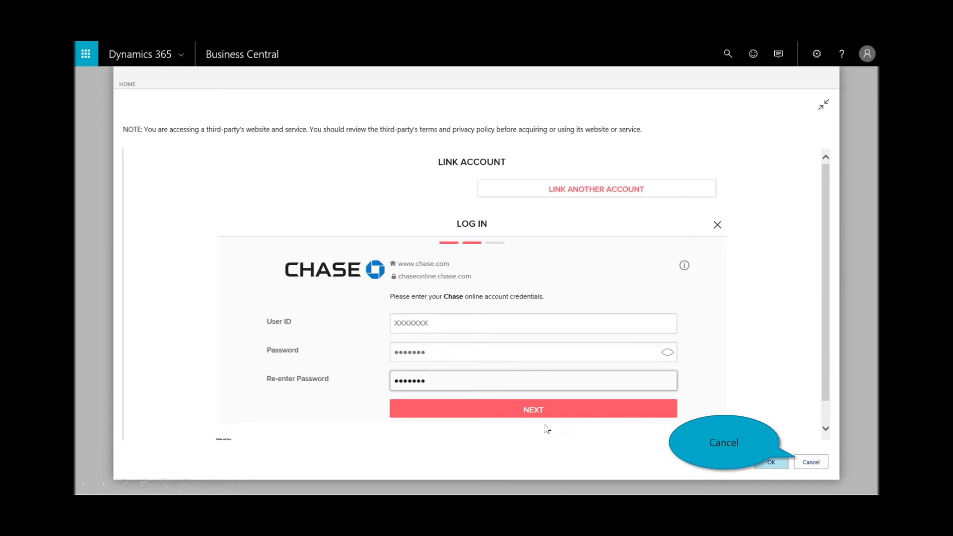
click(810, 462)
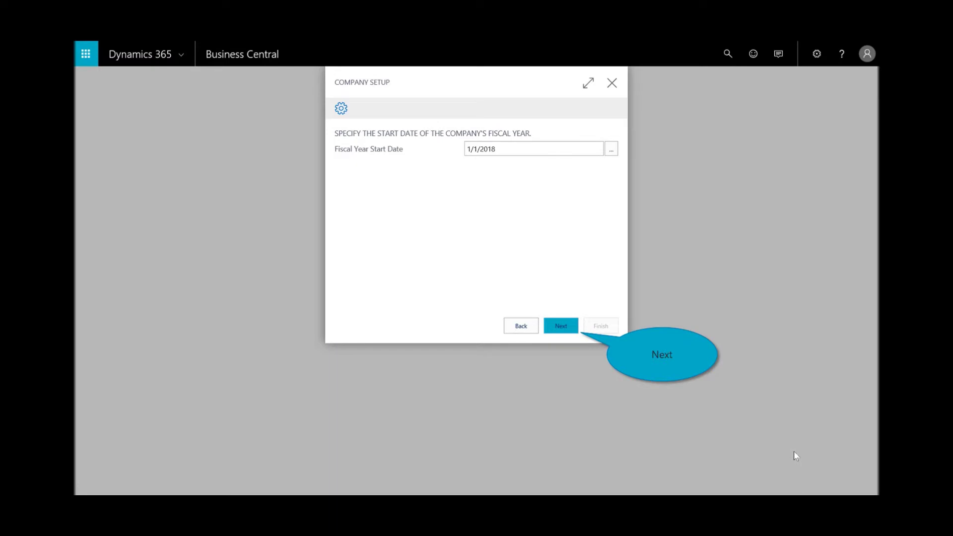
Keep the 1/1/2018 fiscal year start, choose FIFO costing, and finish Company Setup.
click(561, 326)
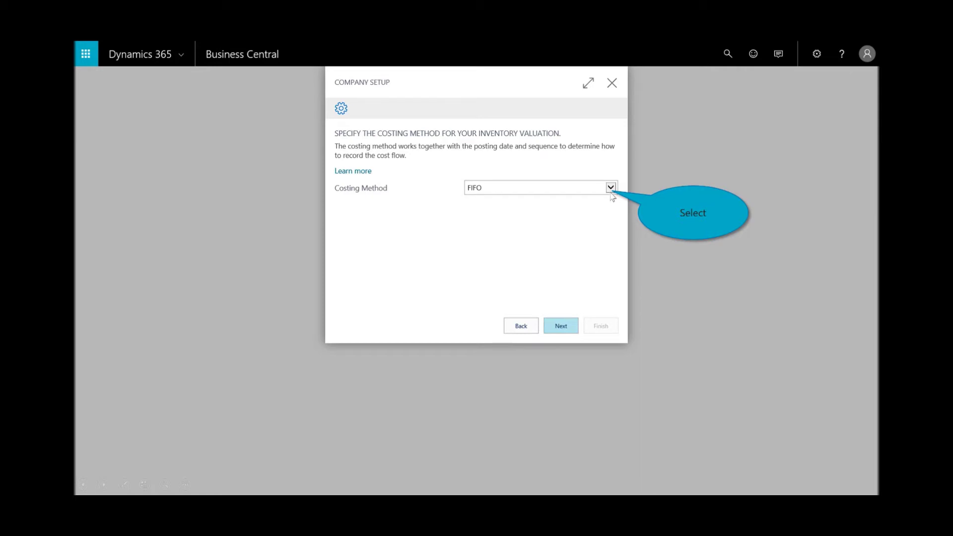
click(610, 192)
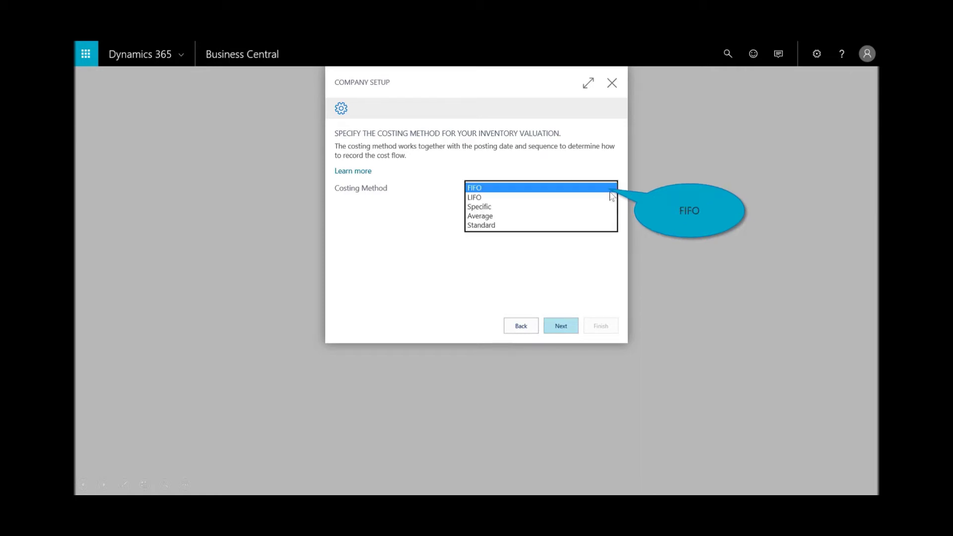
click(598, 189)
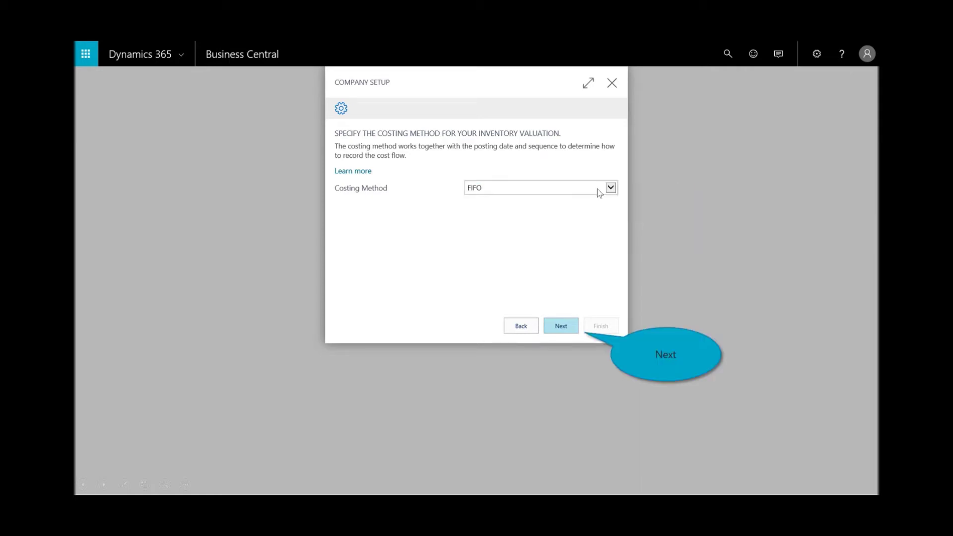
click(554, 328)
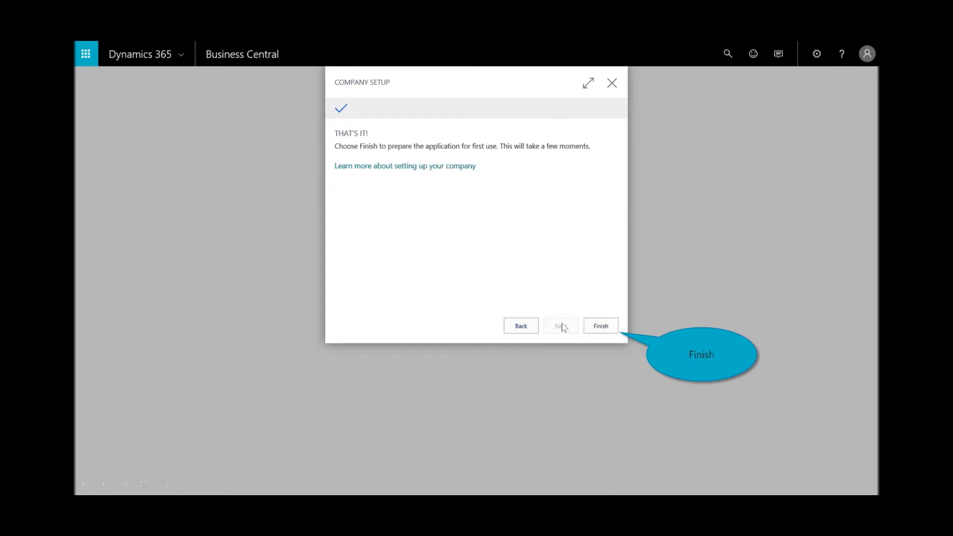
click(599, 325)
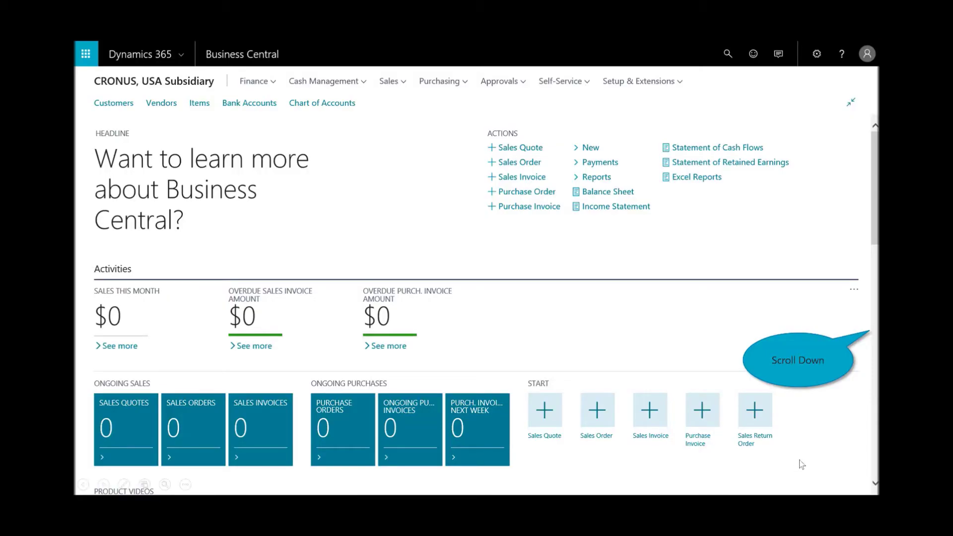
Open Setup and Help Resources from the 'Get started with Dynamics 365' link.
scroll(869, 417, down, 5)
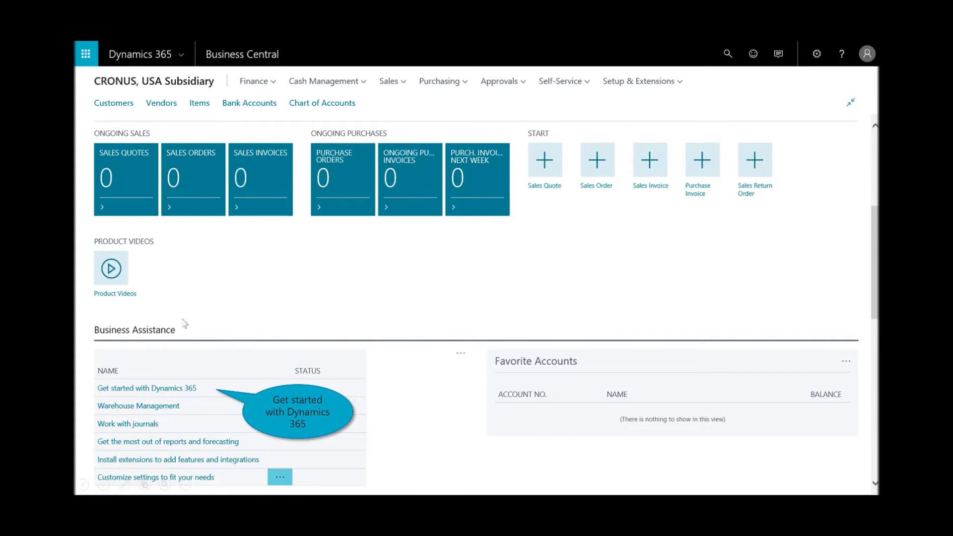
click(162, 390)
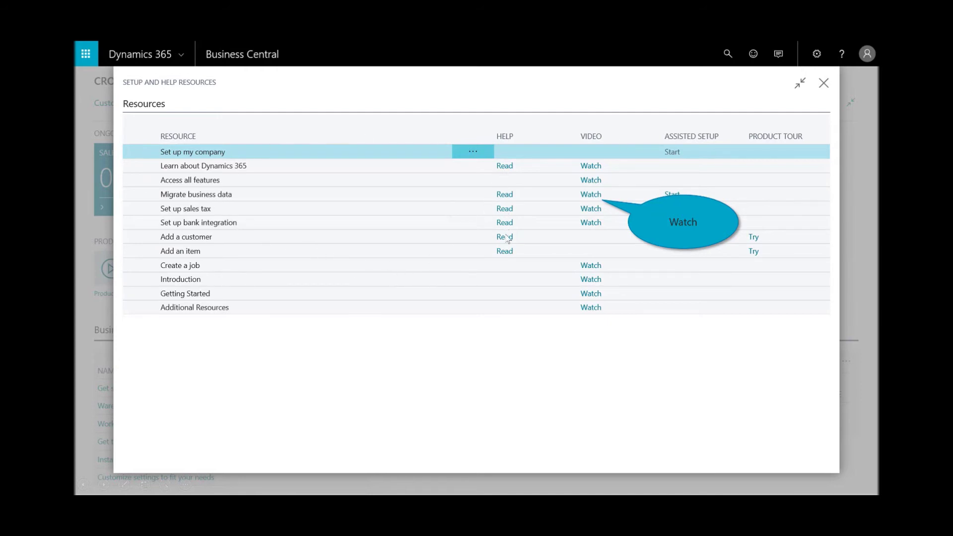
Play and close the Migrate business data video, then view the Assisted Setup list.
click(598, 195)
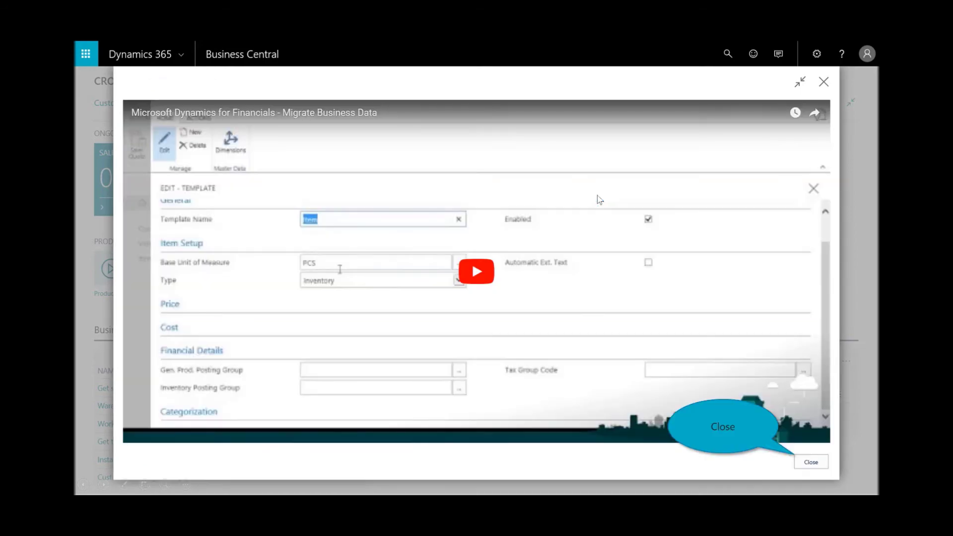
click(813, 462)
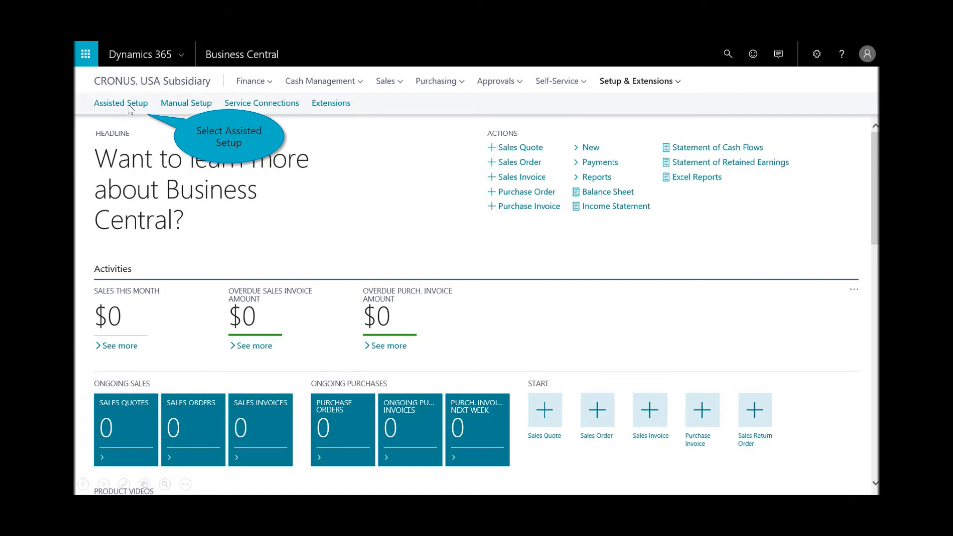
click(130, 104)
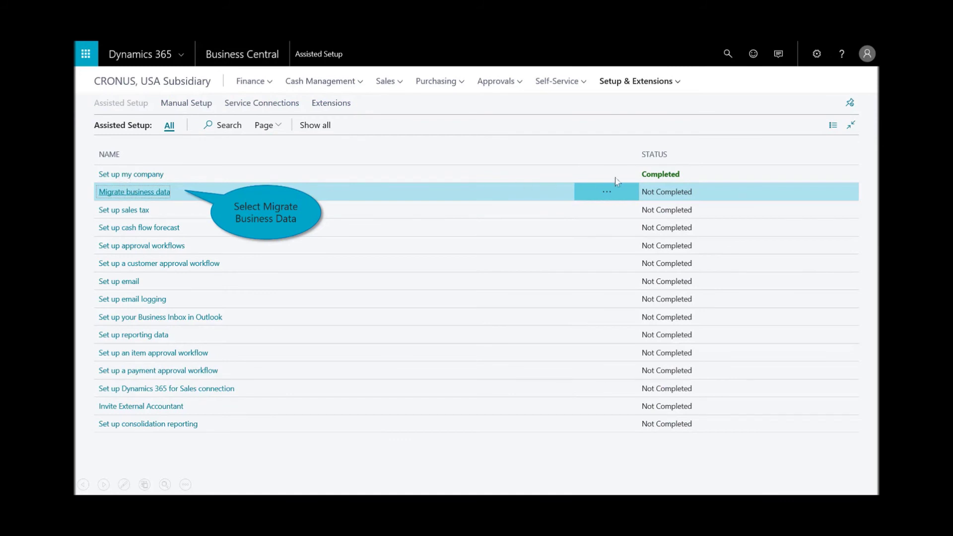
Start the Migrate business data guide with Import from Excel as the data source.
click(144, 193)
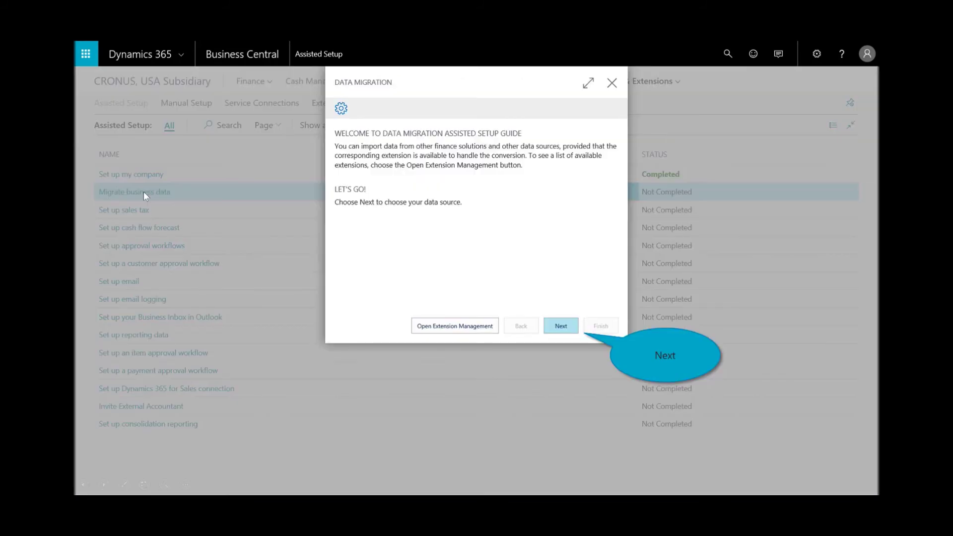
click(561, 327)
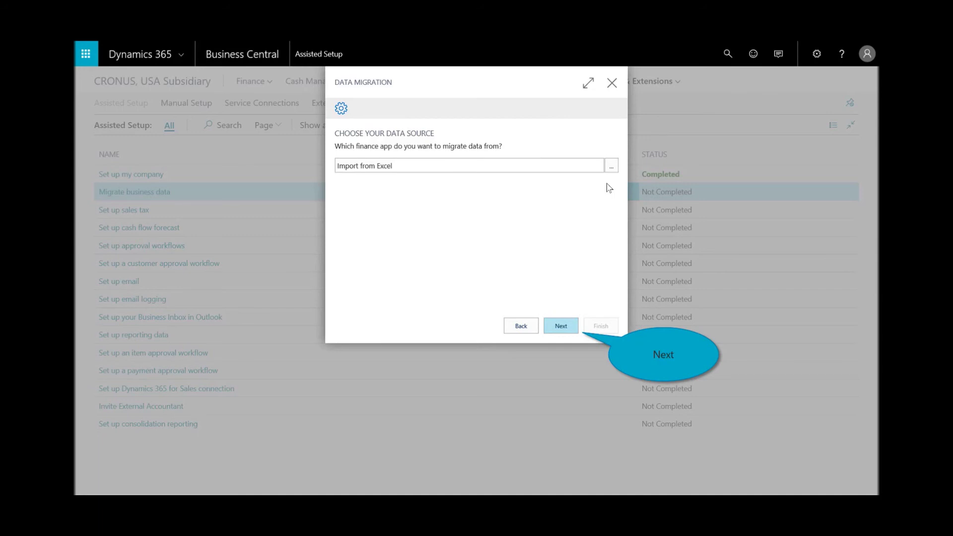
click(569, 329)
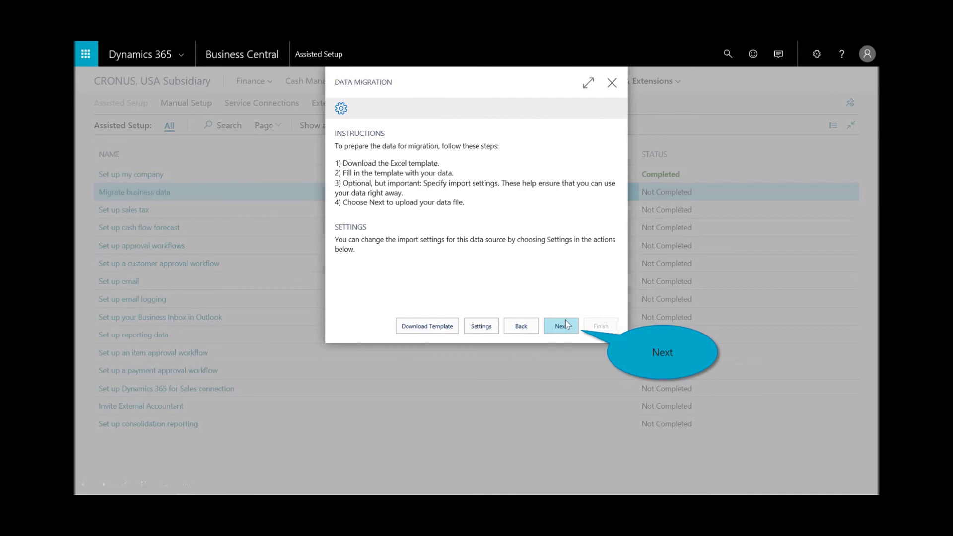
click(568, 325)
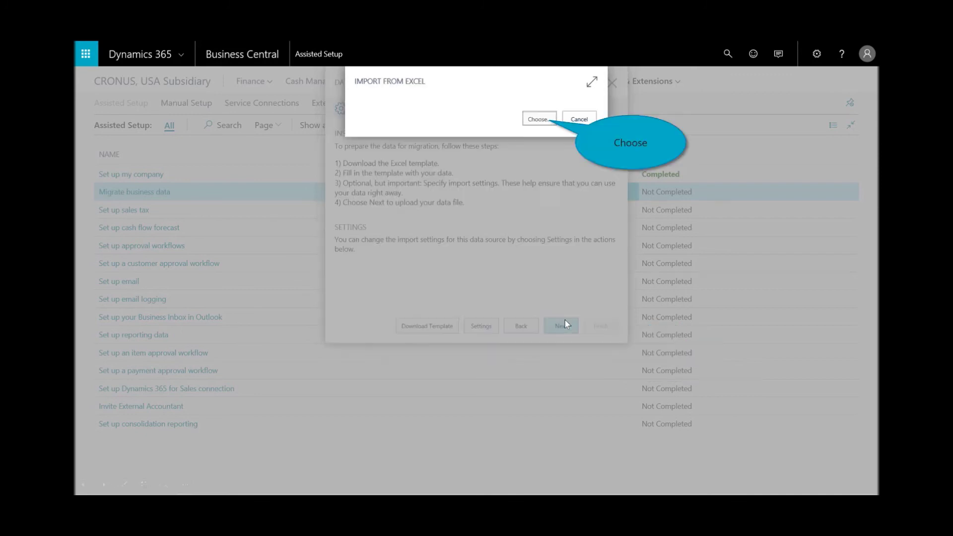
Upload the MLB DataImport Excel file and migrate customers, vendors and items (22 records).
click(539, 119)
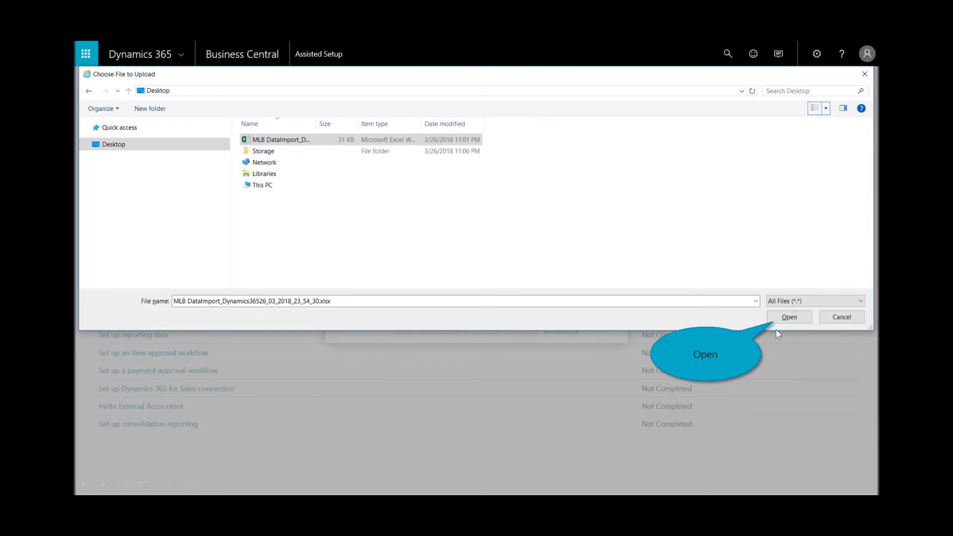
click(785, 320)
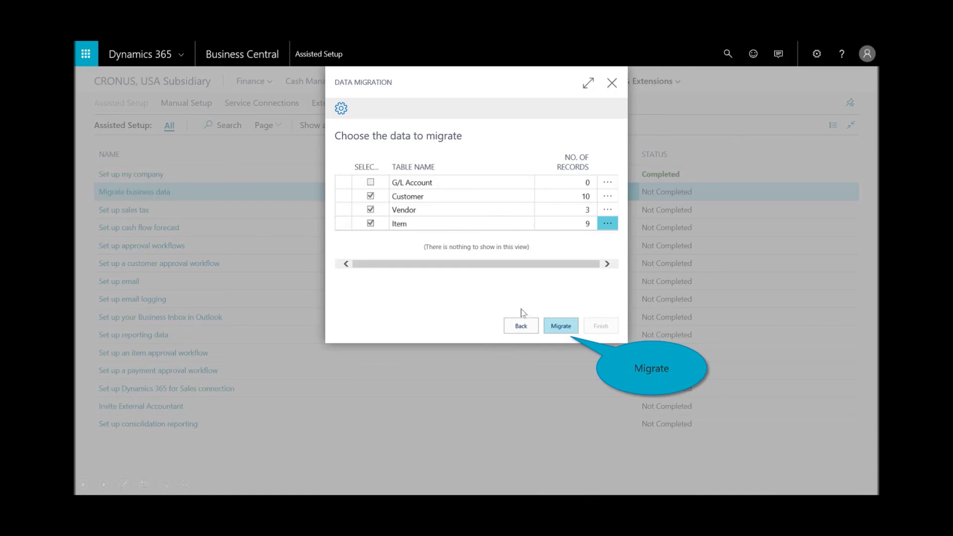
click(557, 329)
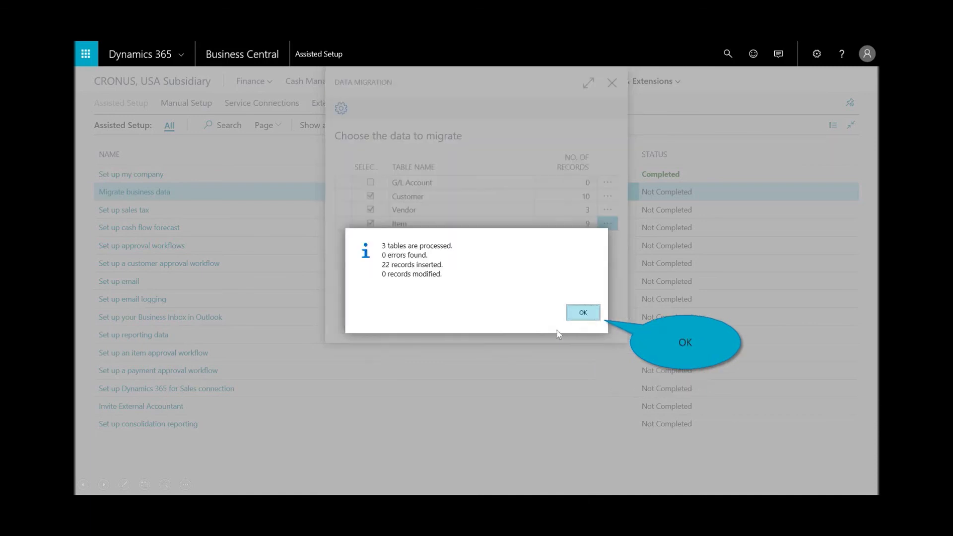
click(585, 317)
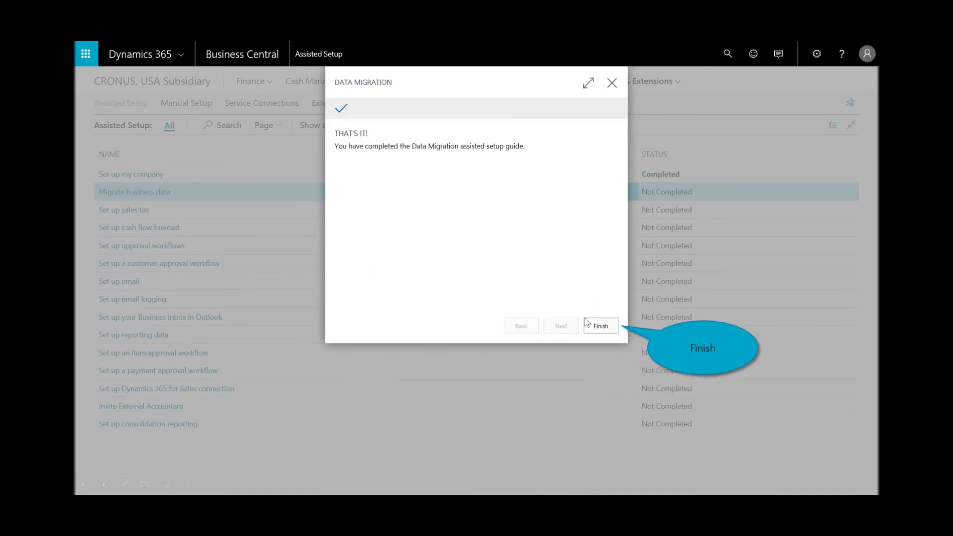
click(601, 325)
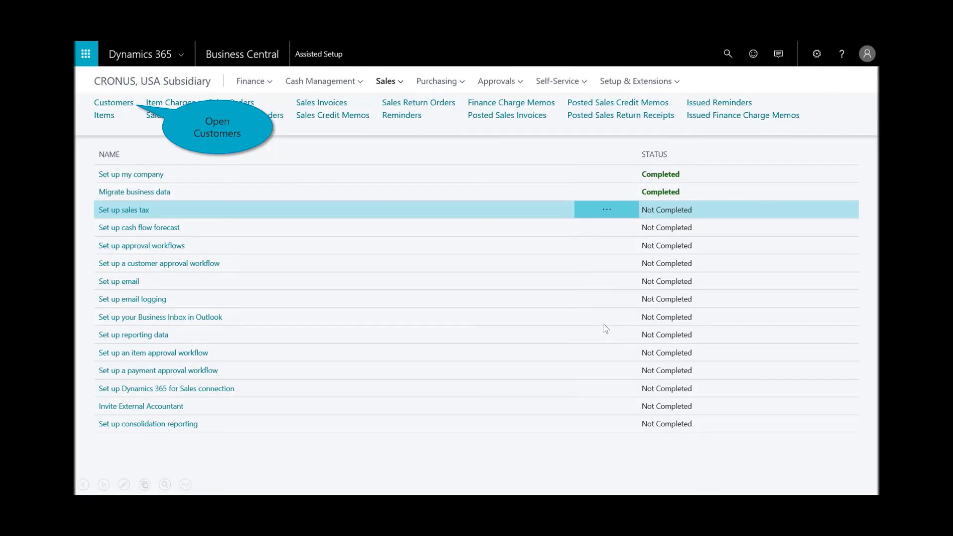
Check the migrated Customers and Vendors lists, then the nine items BB0001–BB0009.
click(116, 104)
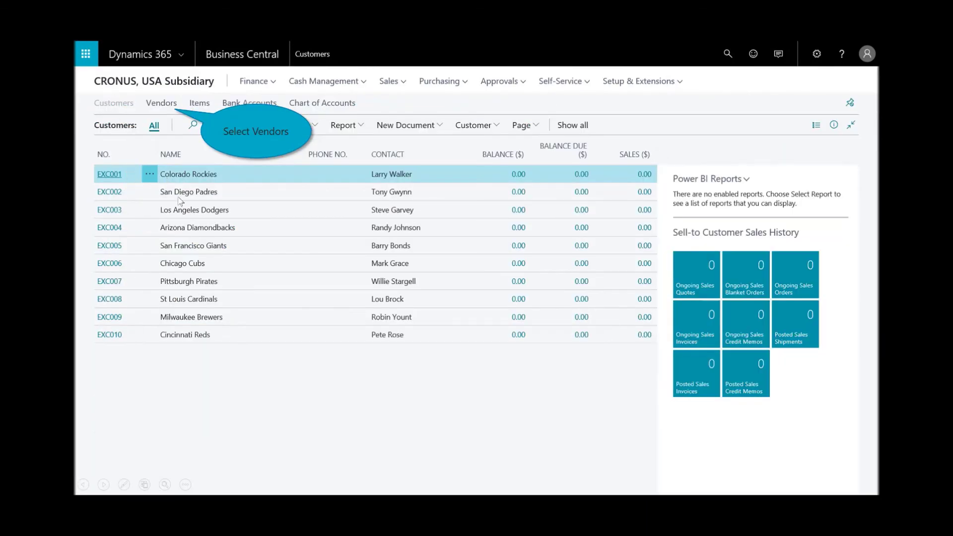
click(162, 105)
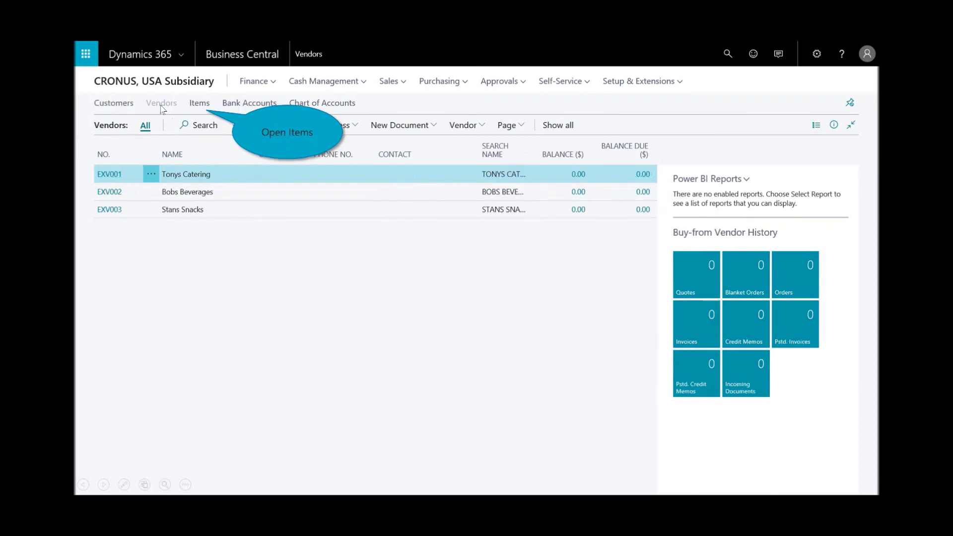
click(203, 105)
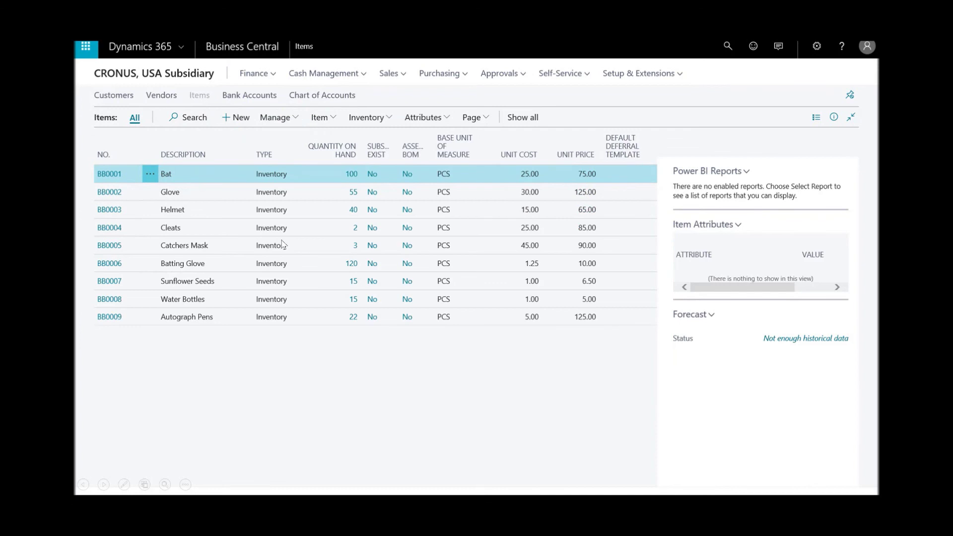